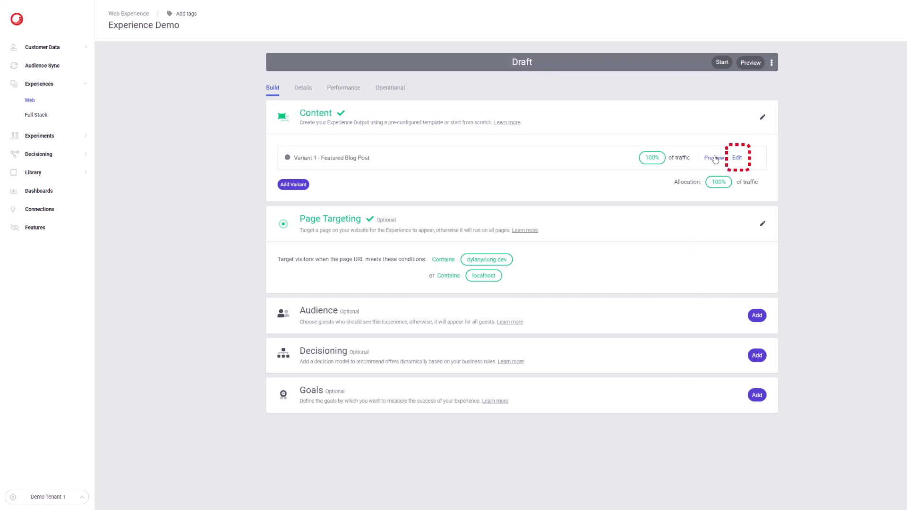
Open Variant 1 - Featured Blog Post in the Template editor to see its blog post card
{"action": "left_click", "coordinate": [715, 159]}
{"action": "left_click", "coordinate": [737, 159]}
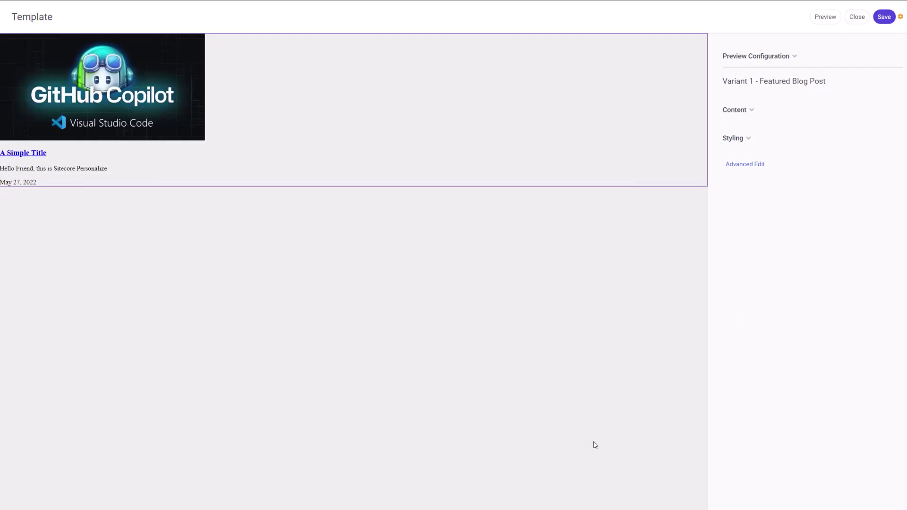
Open the variant's HTML template and load a quick-selected customer guest's data on the Data tab
{"action": "left_click", "coordinate": [745, 169]}
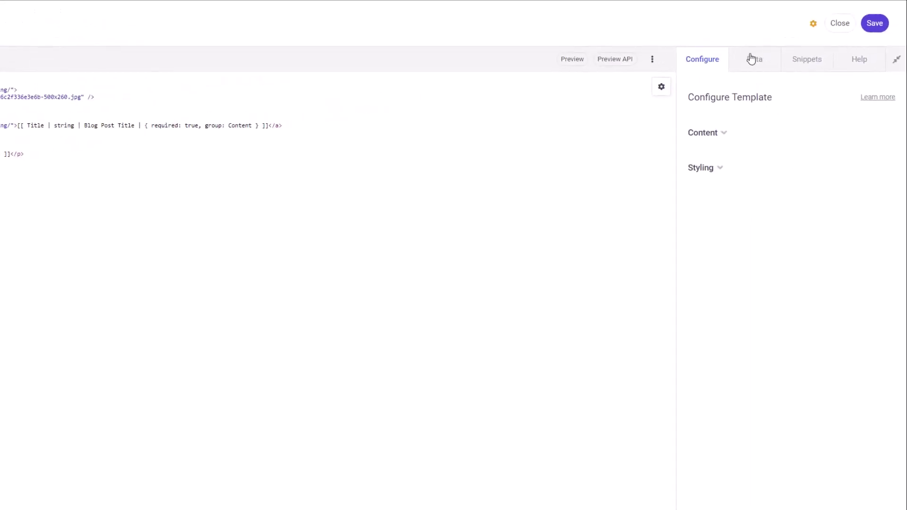
{"action": "left_click", "coordinate": [750, 60]}
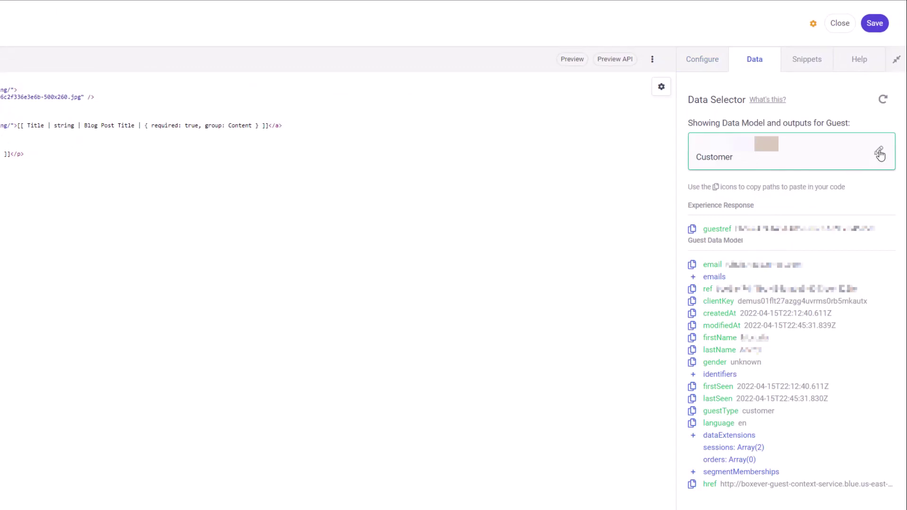
{"action": "left_click", "coordinate": [880, 153]}
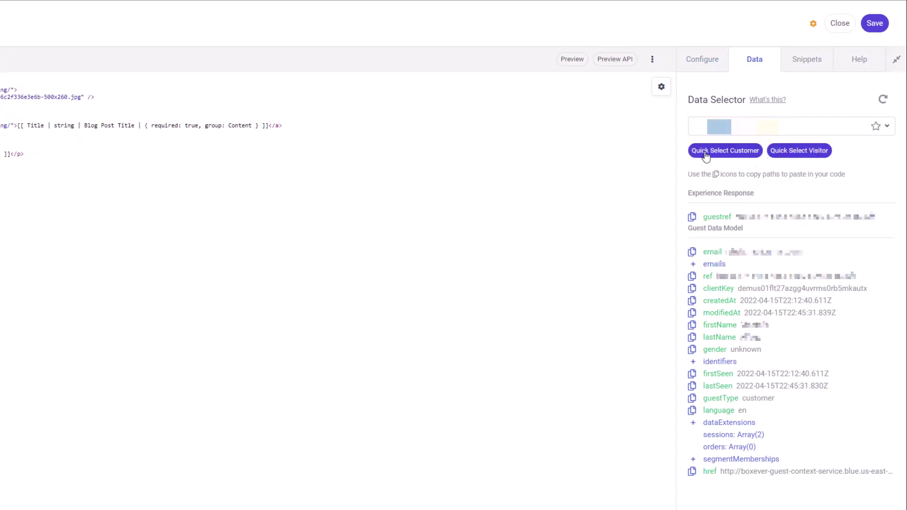
{"action": "left_click", "coordinate": [728, 151]}
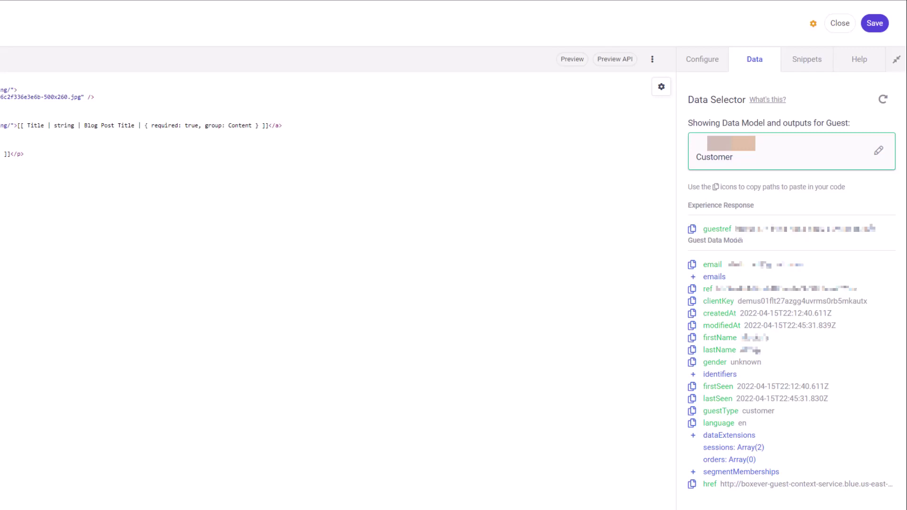
Send a Preview API request for Variant 1 and view the guestRef-only response
{"action": "left_click", "coordinate": [621, 66]}
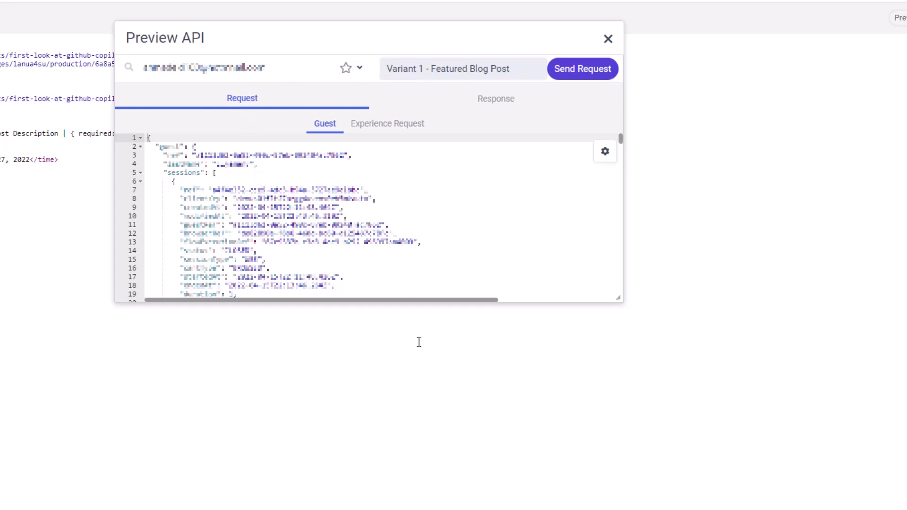
{"action": "left_click", "coordinate": [583, 70]}
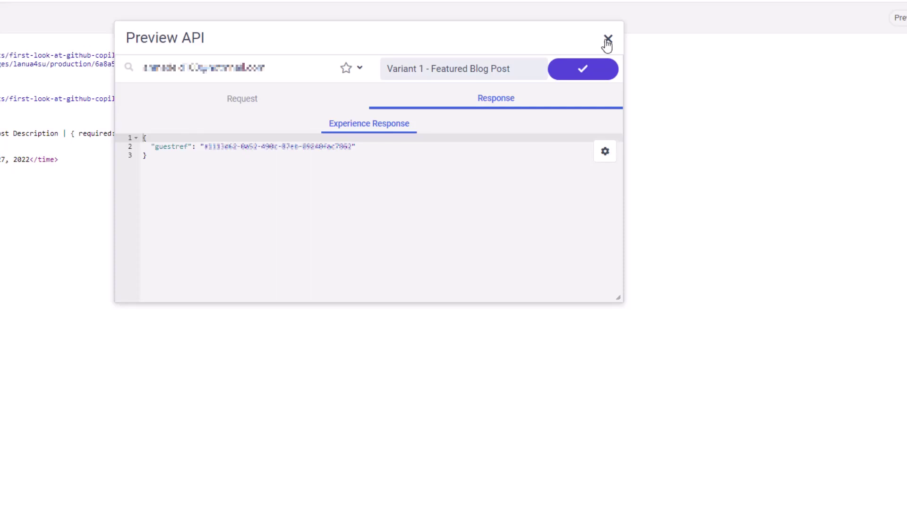
Close the API preview, try the Build page preview links, and reopen Variant 1 in its editor
{"action": "left_click", "coordinate": [607, 39]}
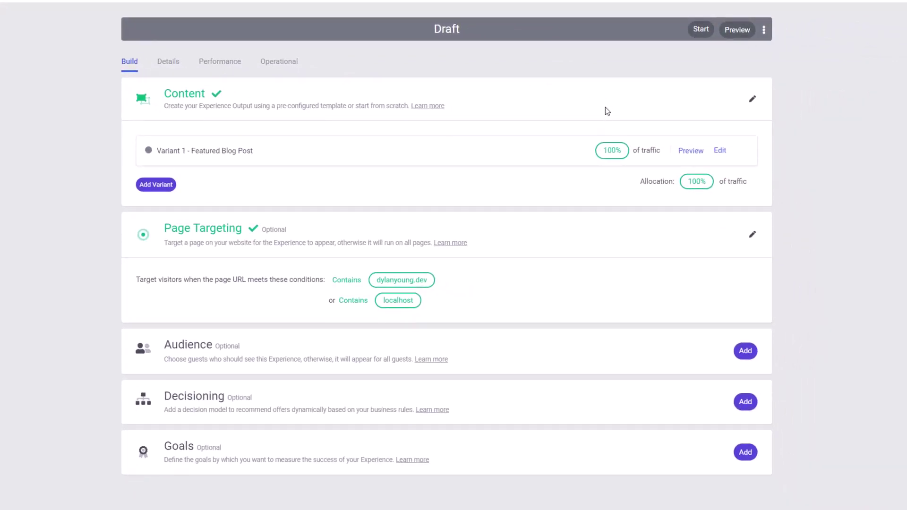
{"action": "left_click", "coordinate": [741, 37]}
{"action": "left_click", "coordinate": [545, 79]}
{"action": "left_click", "coordinate": [870, 216]}
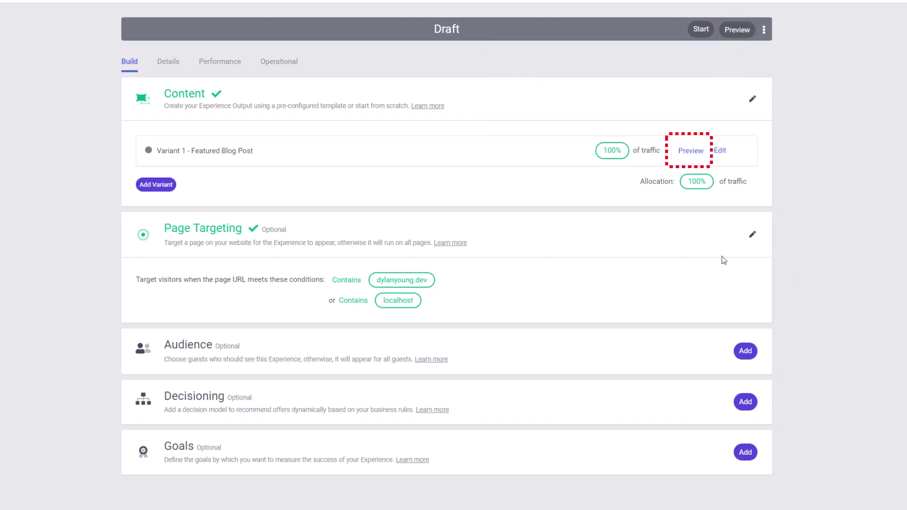
{"action": "left_click", "coordinate": [688, 154]}
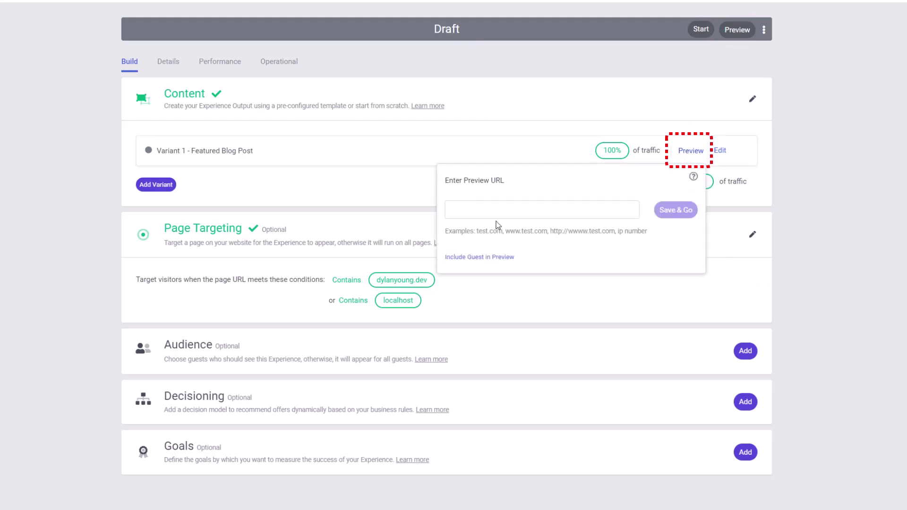
{"action": "left_click", "coordinate": [799, 200]}
{"action": "left_click", "coordinate": [718, 150]}
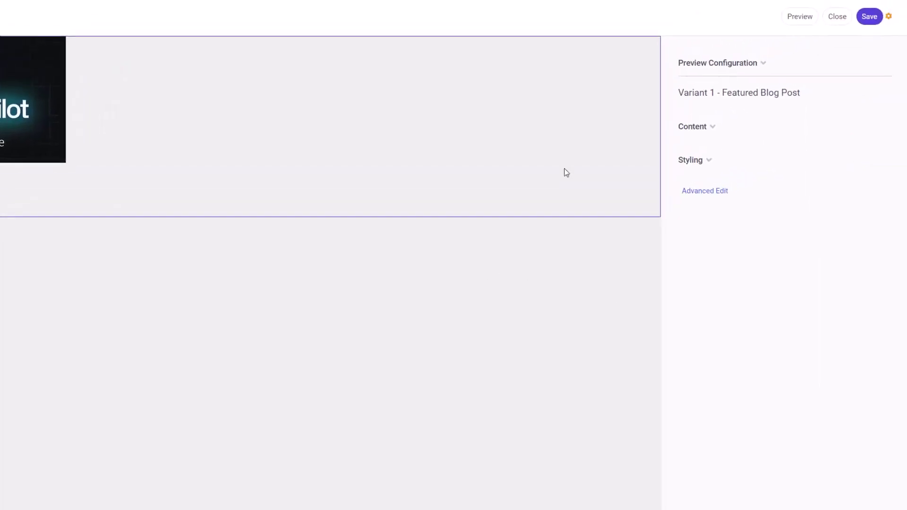
{"action": "left_click", "coordinate": [799, 19]}
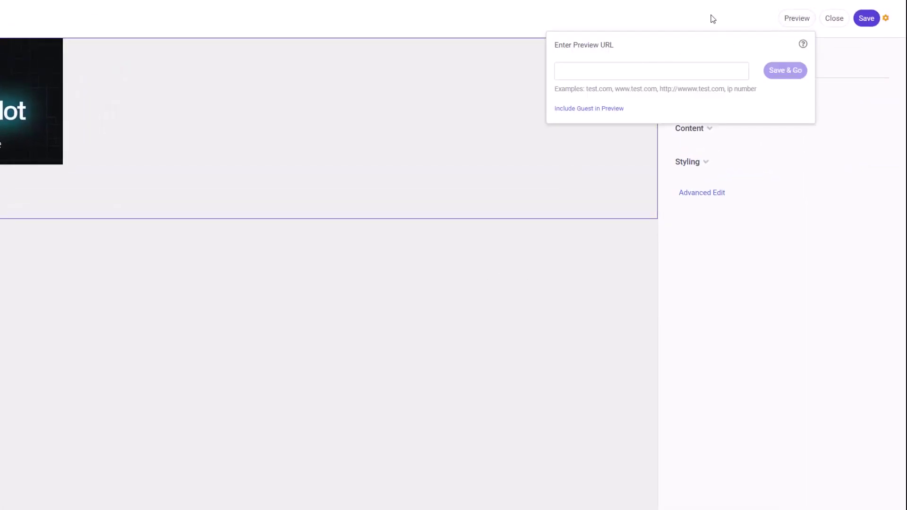
{"action": "left_click", "coordinate": [699, 193]}
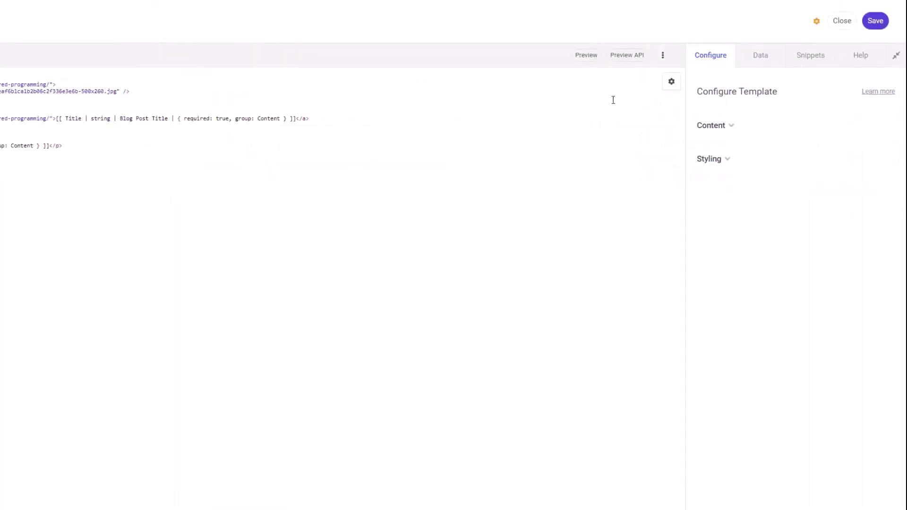
{"action": "left_click", "coordinate": [586, 56]}
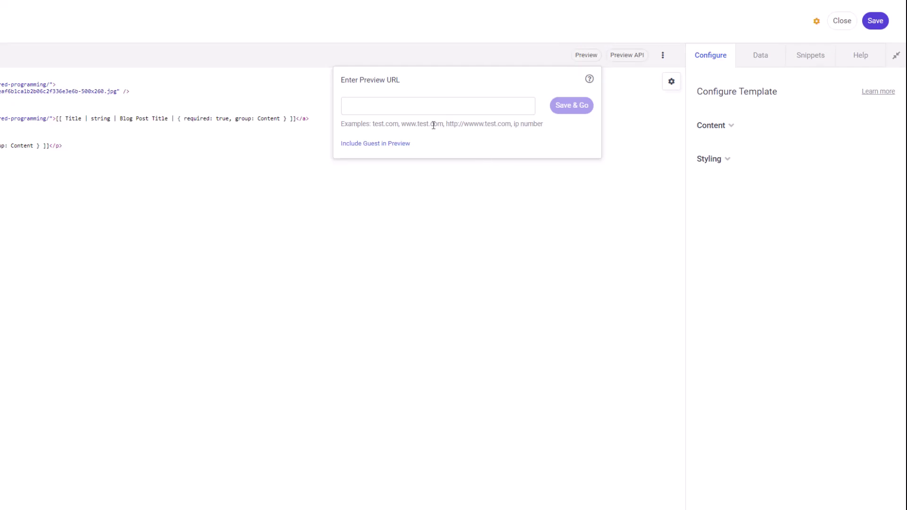
{"action": "left_click", "coordinate": [409, 113]}
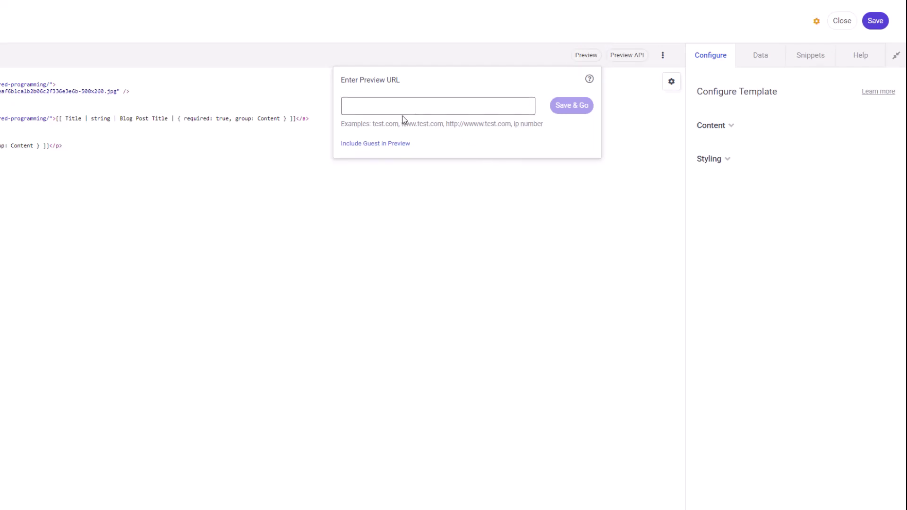
{"action": "left_click", "coordinate": [361, 102]}
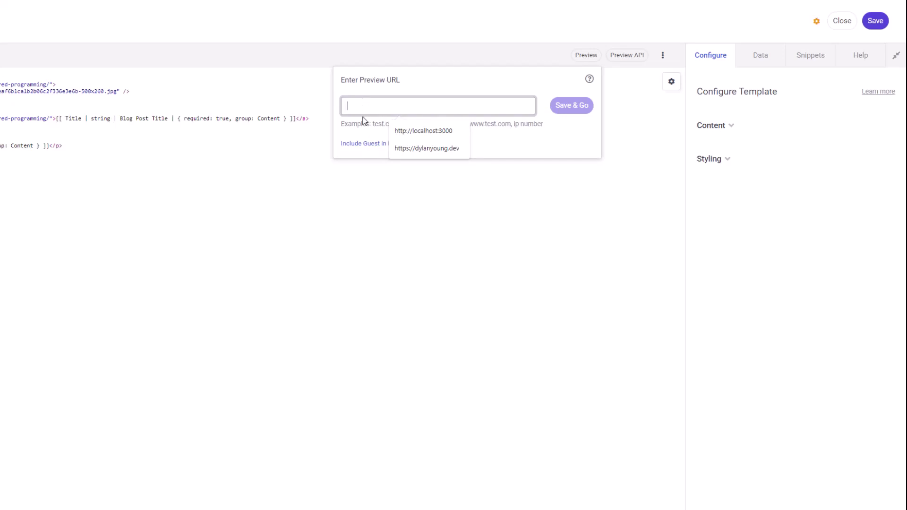
{"action": "type", "text": "http://"}
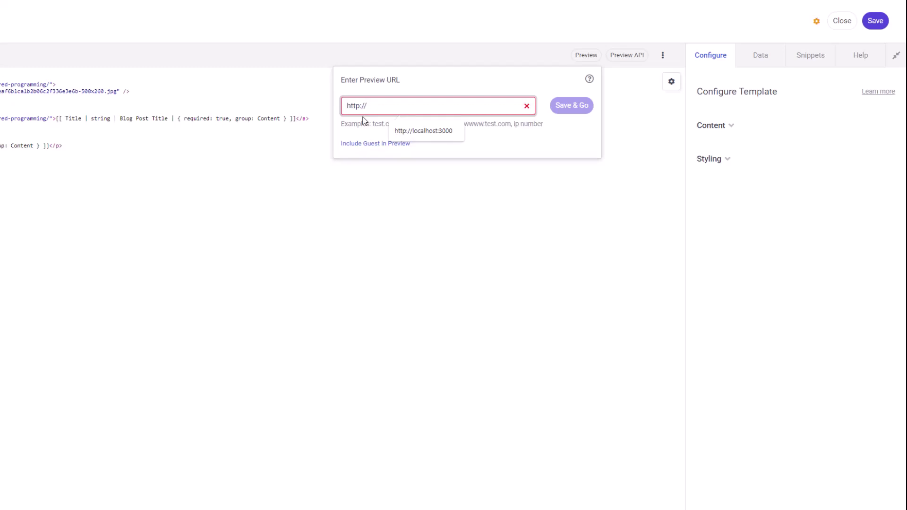
{"action": "type", "text": "loclah"}
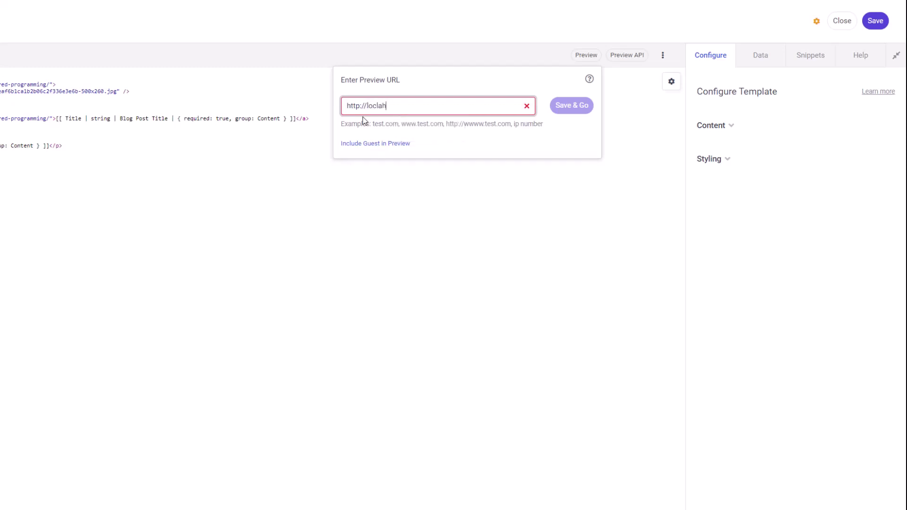
{"action": "key", "text": "BackSpace"}
{"action": "key", "text": "BackSpace"}
{"action": "key", "text": "BackSpace"}
{"action": "type", "text": "alhost"}
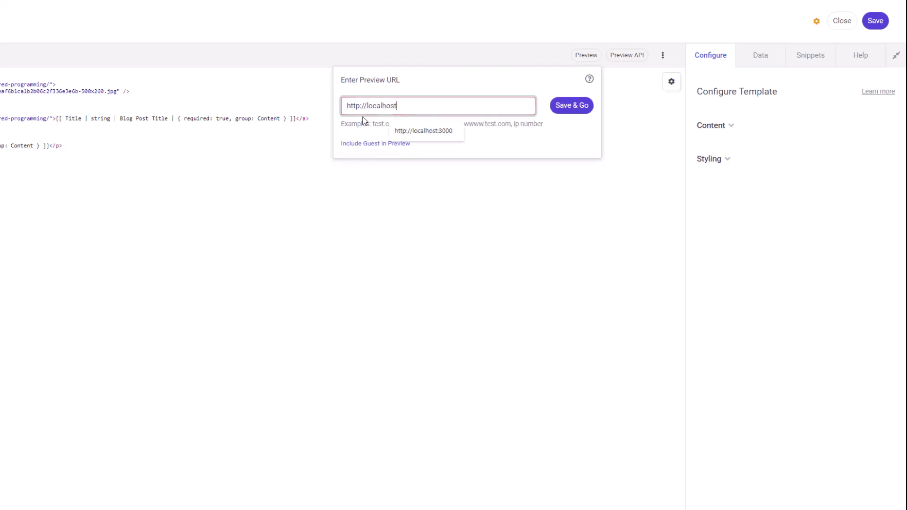
{"action": "type", "text": ":3000"}
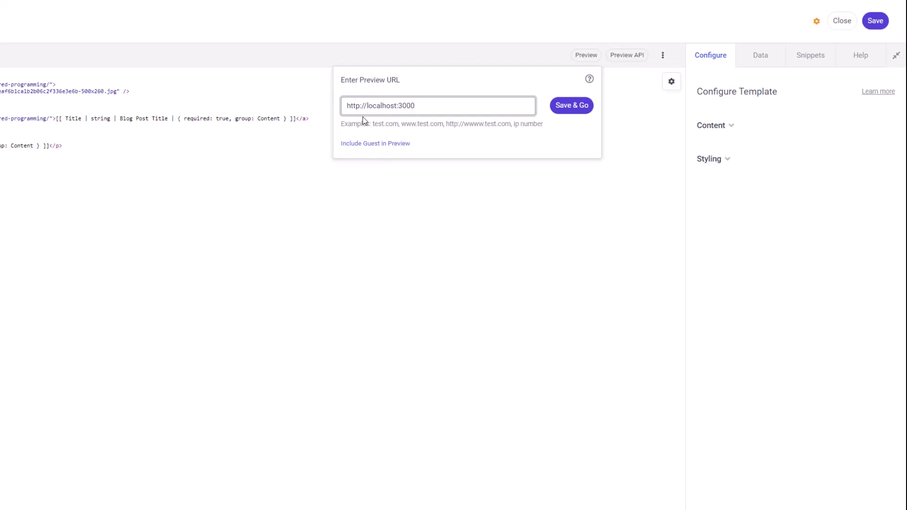
{"action": "type", "text": "/"}
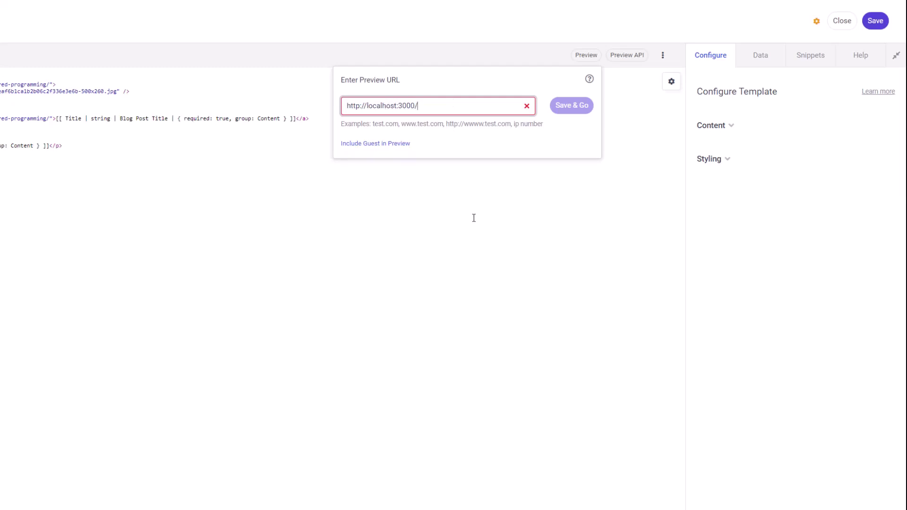
{"action": "key", "text": "BackSpace"}
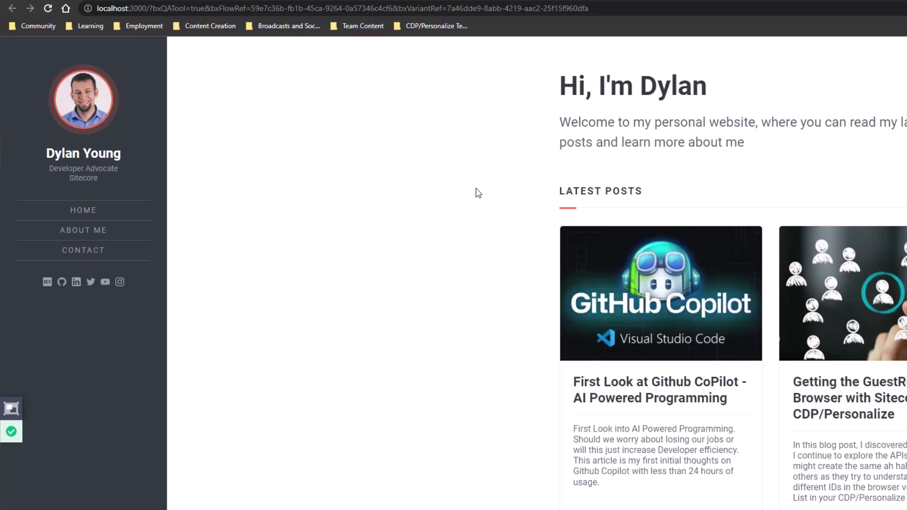
Scroll the localhost blog to locate the inserted A Simple Title post card
{"action": "scroll", "coordinate": [477, 265], "scroll_direction": "down", "scroll_amount": 15}
{"action": "scroll", "coordinate": [141, 203], "scroll_direction": "down", "scroll_amount": 2}
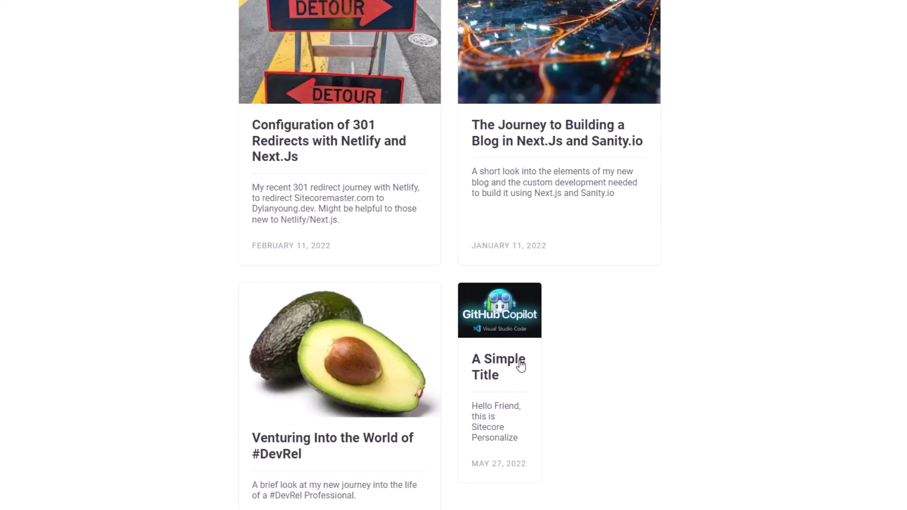
{"action": "scroll", "coordinate": [515, 337], "scroll_direction": "up", "scroll_amount": 5}
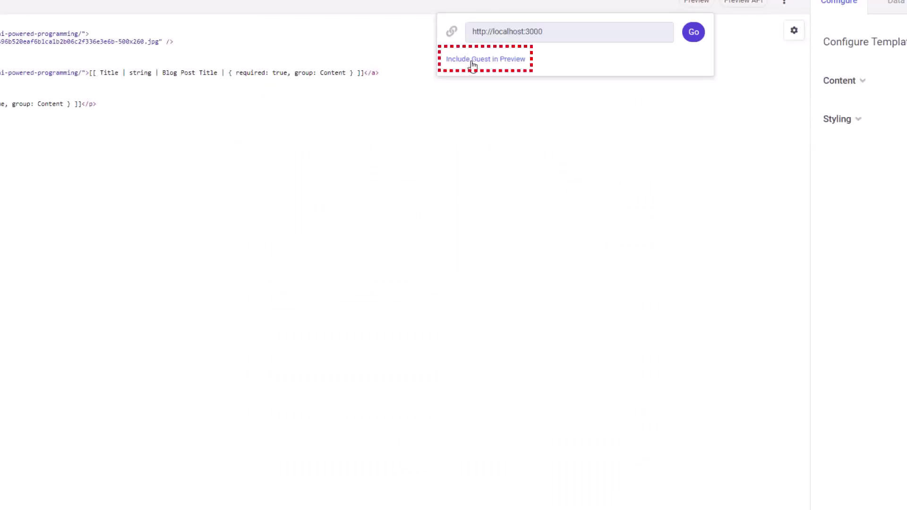
Include a guest in the preview by searching for their e-mail address
{"action": "left_click", "coordinate": [508, 64]}
{"action": "key", "text": "ctrl+v"}
{"action": "left_click", "coordinate": [466, 61]}
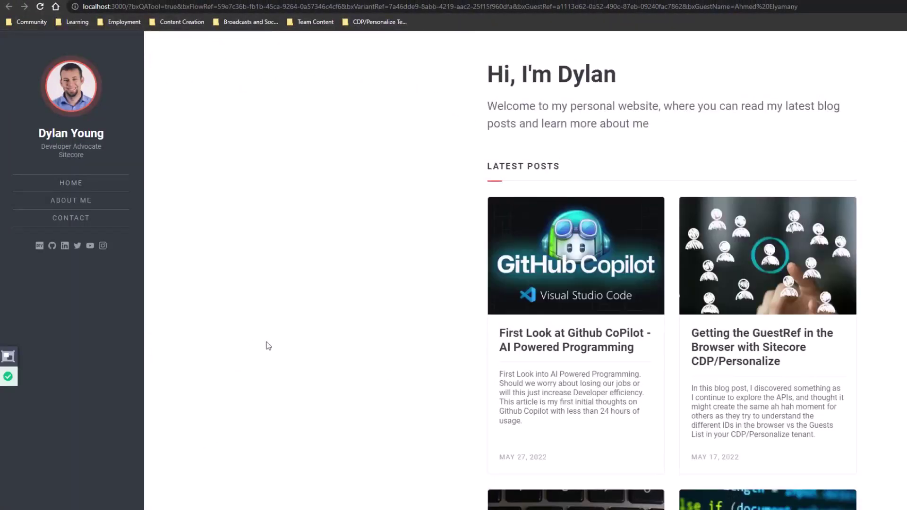
Scroll the localhost blog to confirm the A Simple Title card, then return to the HTML editor
{"action": "scroll", "coordinate": [400, 388], "scroll_direction": "down", "scroll_amount": 10}
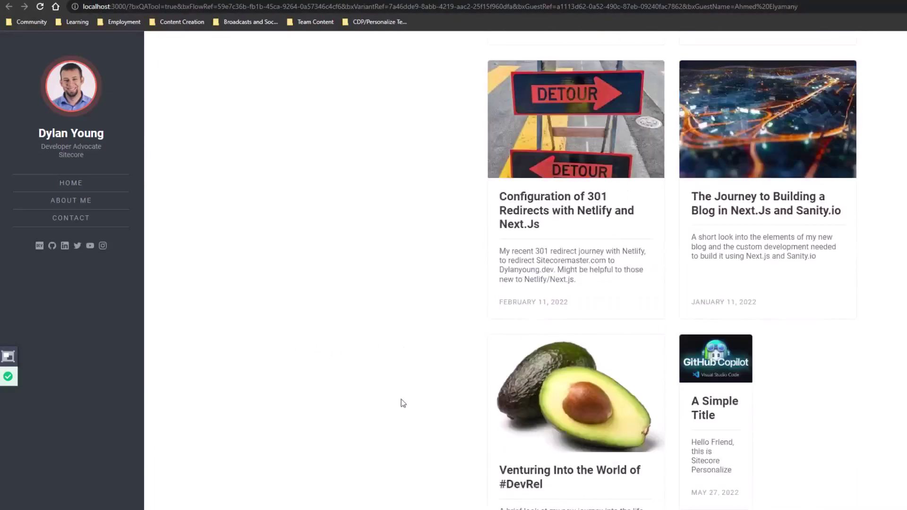
{"action": "scroll", "coordinate": [411, 456], "scroll_direction": "up", "scroll_amount": 5}
{"action": "scroll", "coordinate": [413, 457], "scroll_direction": "up", "scroll_amount": 5}
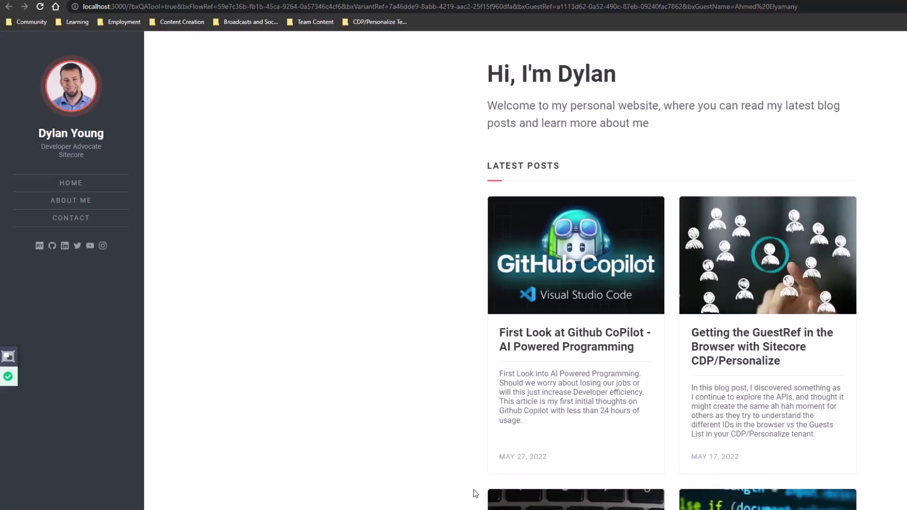
{"action": "scroll", "coordinate": [474, 492], "scroll_direction": "down", "scroll_amount": 10}
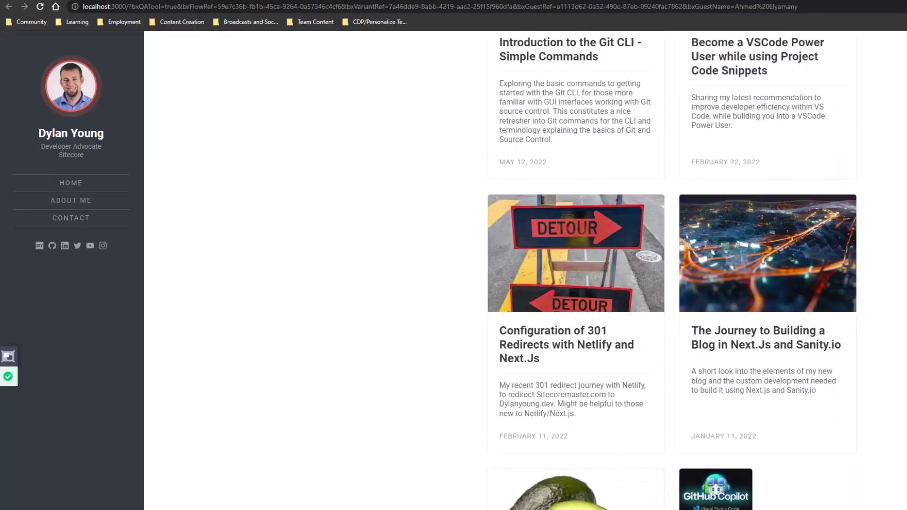
{"action": "scroll", "coordinate": [500, 269], "scroll_direction": "up", "scroll_amount": 8}
{"action": "scroll", "coordinate": [701, 398], "scroll_direction": "down", "scroll_amount": 10}
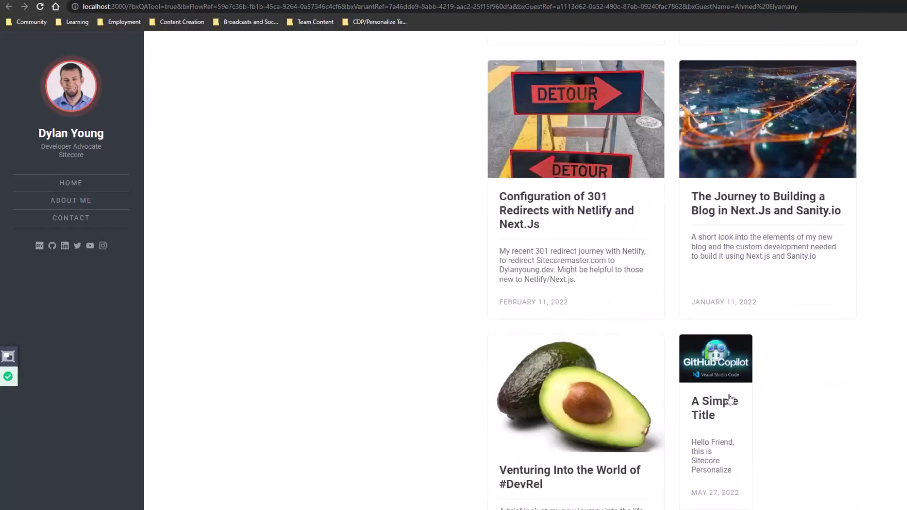
{"action": "scroll", "coordinate": [797, 509], "scroll_direction": "up", "scroll_amount": 1}
{"action": "scroll", "coordinate": [797, 508], "scroll_direction": "up", "scroll_amount": 10}
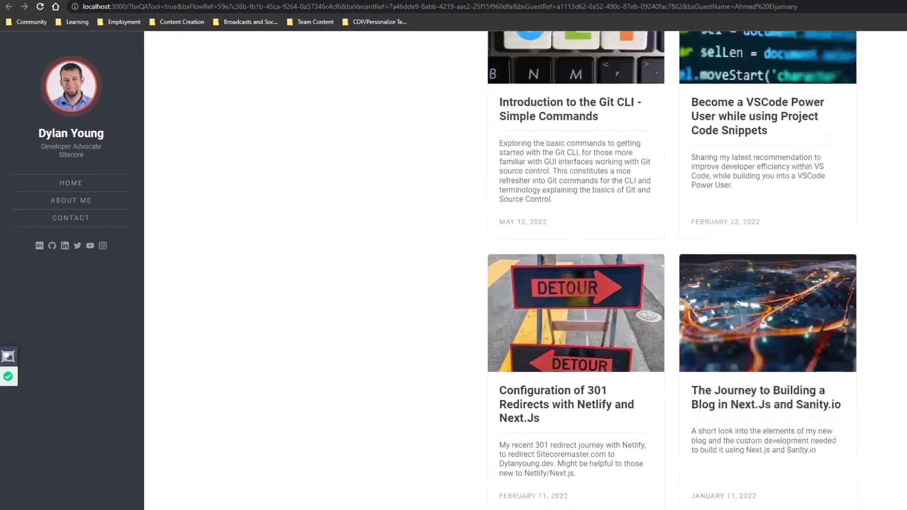
{"action": "key", "text": "ctrl+Tab"}
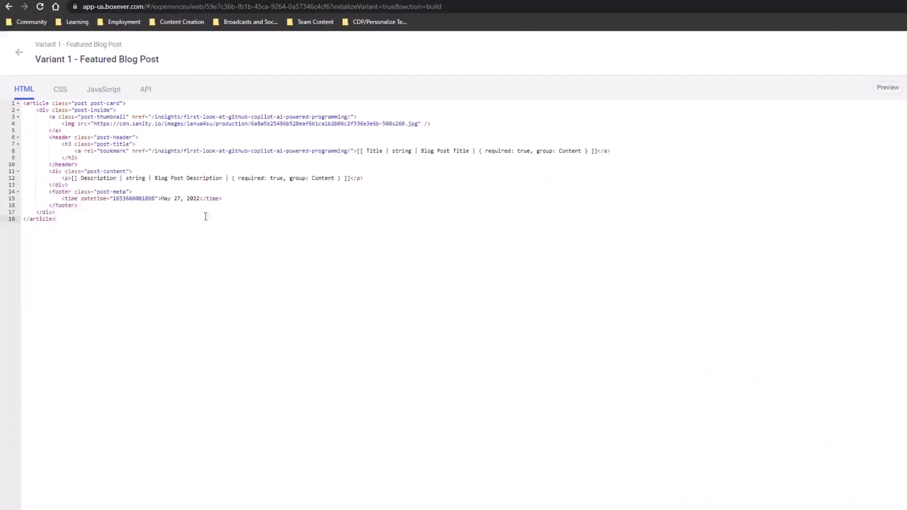
Reload localhost:3000 with only bxQATool=true, removing the flow, variant and guest parameters
{"action": "left_click", "coordinate": [151, 1]}
{"action": "left_click", "coordinate": [211, 6]}
{"action": "left_click_drag", "start_coordinate": [176, 6], "coordinate": [799, 7]}
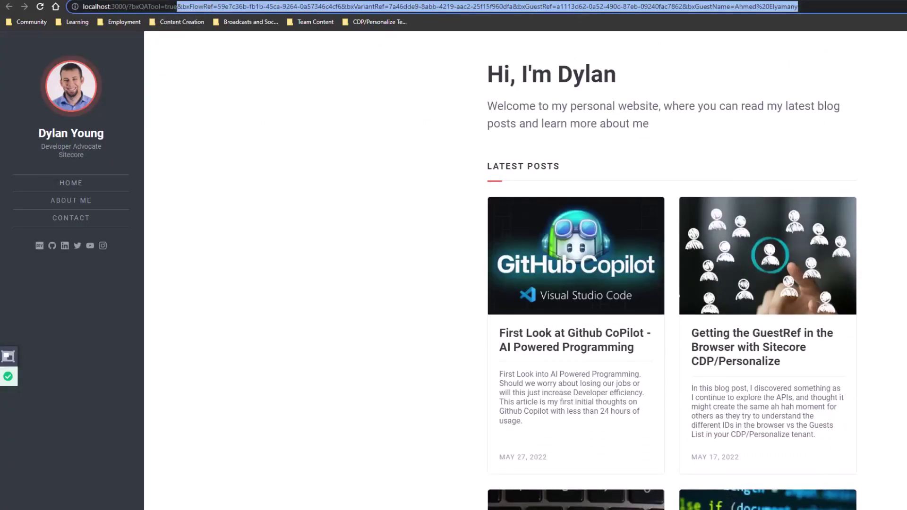
{"action": "key", "text": "BackSpace"}
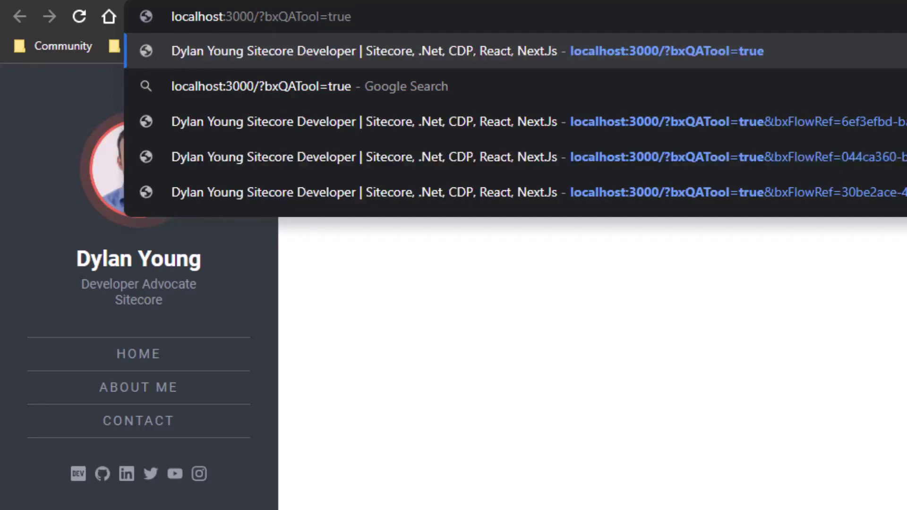
{"action": "key", "text": "Return"}
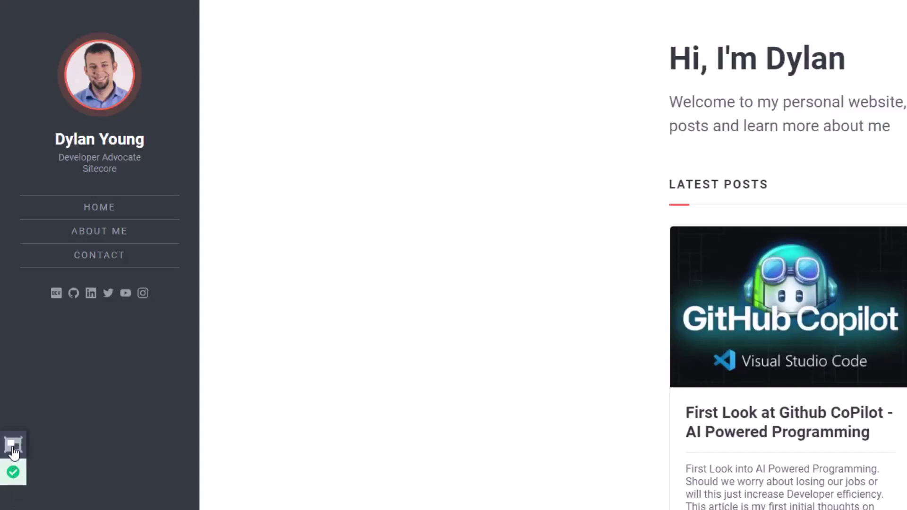
In the QA Tool, turn off Run as Guest, keep Variant 1, show the API response, and enable Production Flows
{"action": "left_click", "coordinate": [13, 464]}
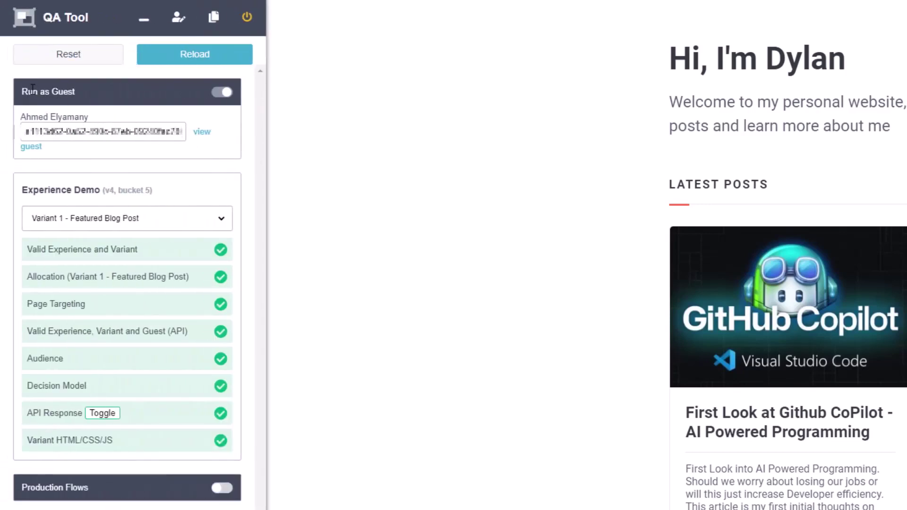
{"action": "left_click", "coordinate": [222, 93]}
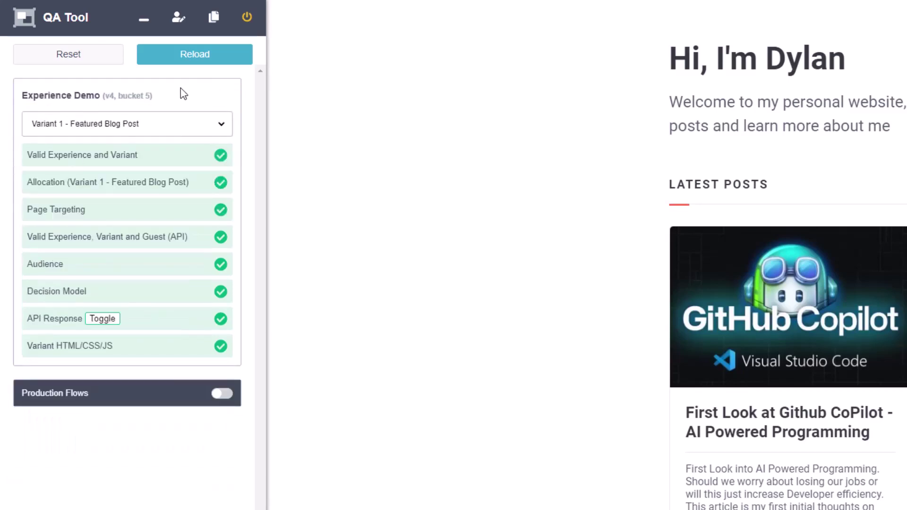
{"action": "left_click", "coordinate": [75, 130]}
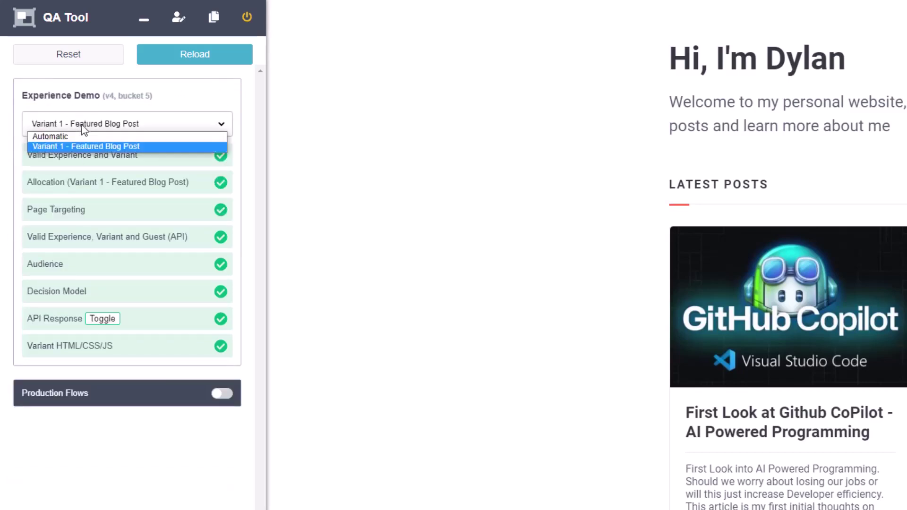
{"action": "left_click", "coordinate": [86, 146]}
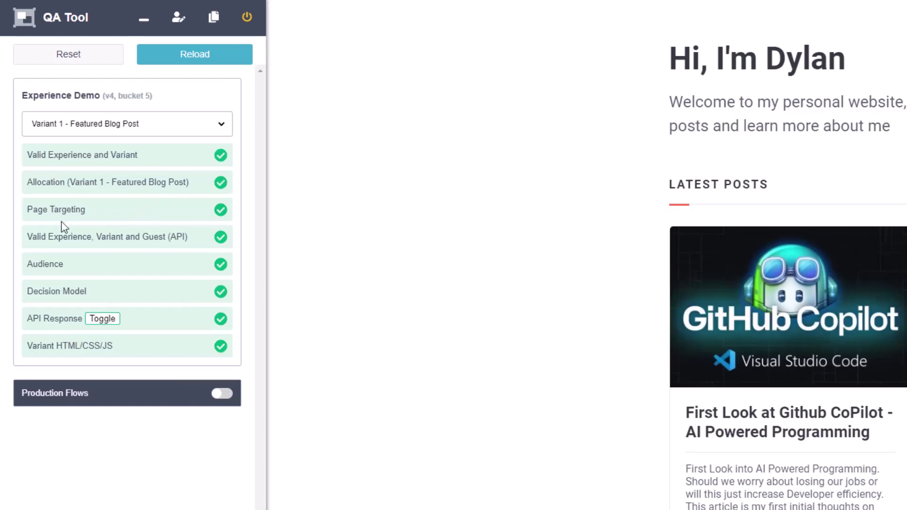
{"action": "left_click", "coordinate": [100, 322]}
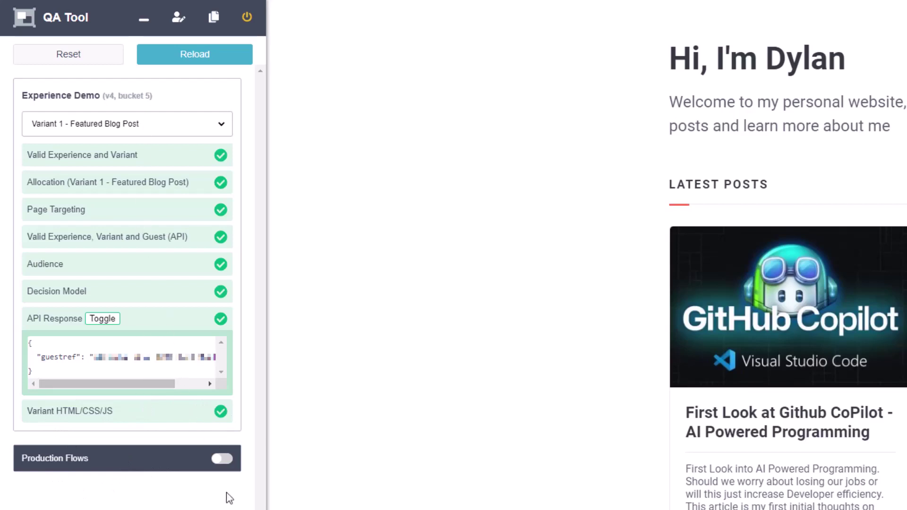
{"action": "left_click", "coordinate": [223, 459]}
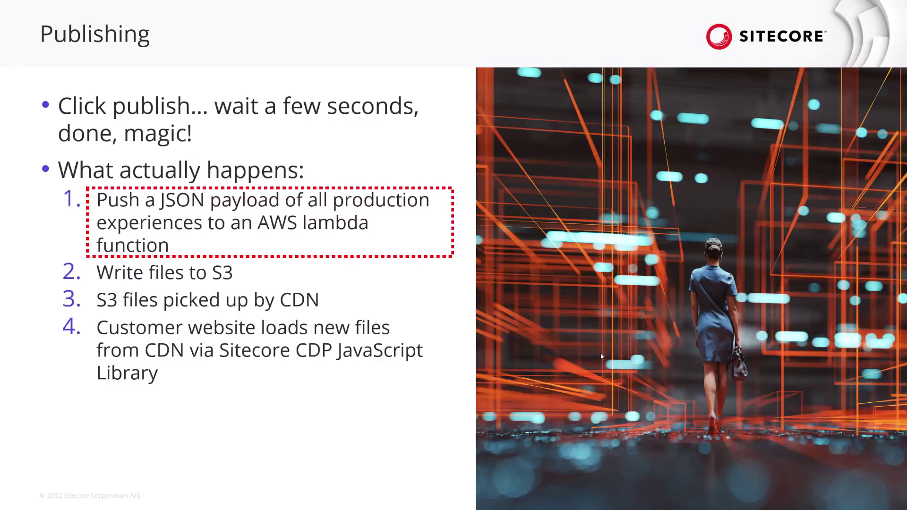
Step through the Publishing slide's highlights and advance to the Publishing in detail slide
{"action": "key", "text": "Right"}
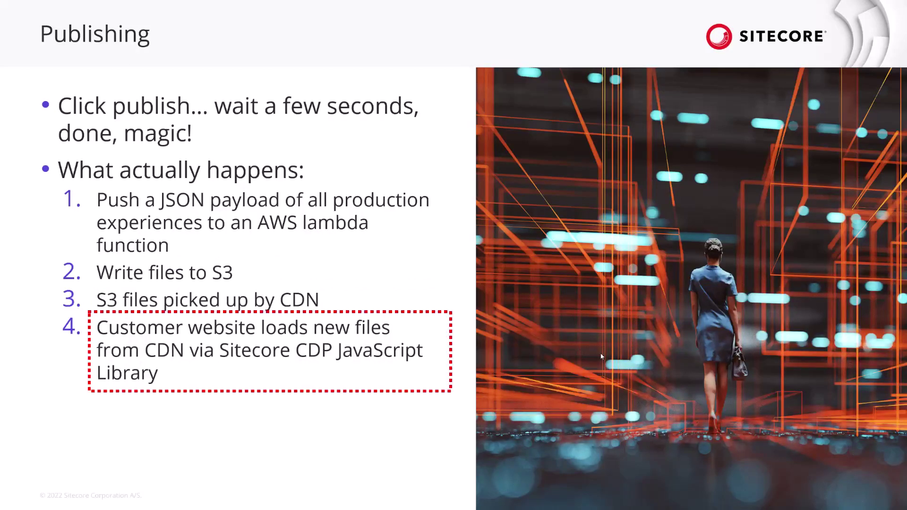
{"action": "key", "text": "Right"}
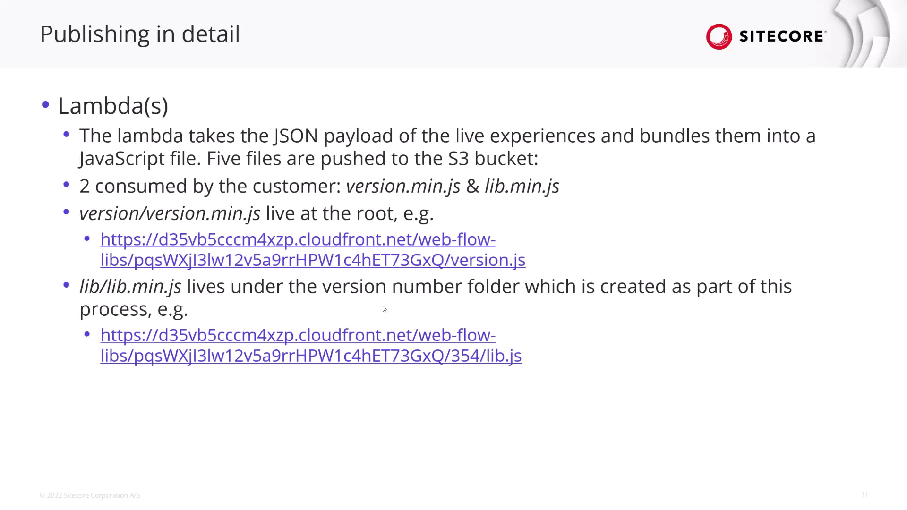
Highlight the customer-consumed files and the version.min.js point, reaching the Version.js 'Executing' slide
{"action": "key", "text": "Right"}
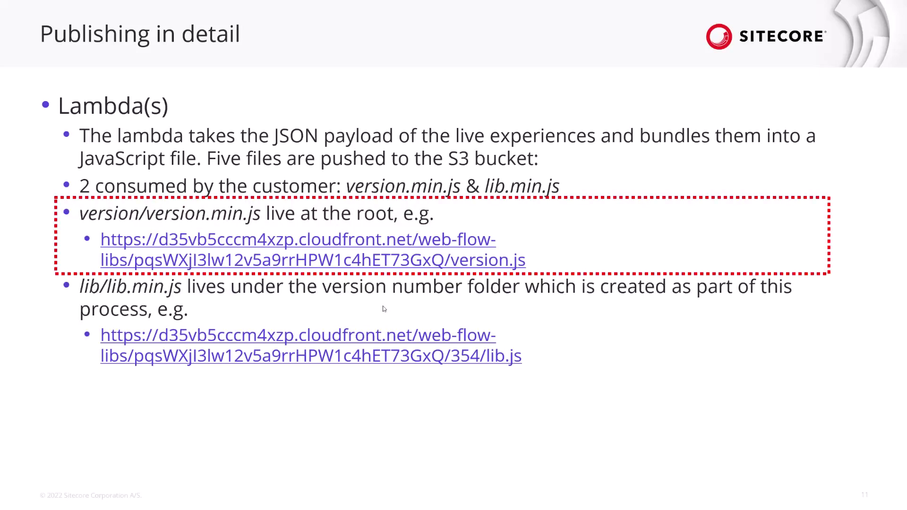
{"action": "key", "text": "Right"}
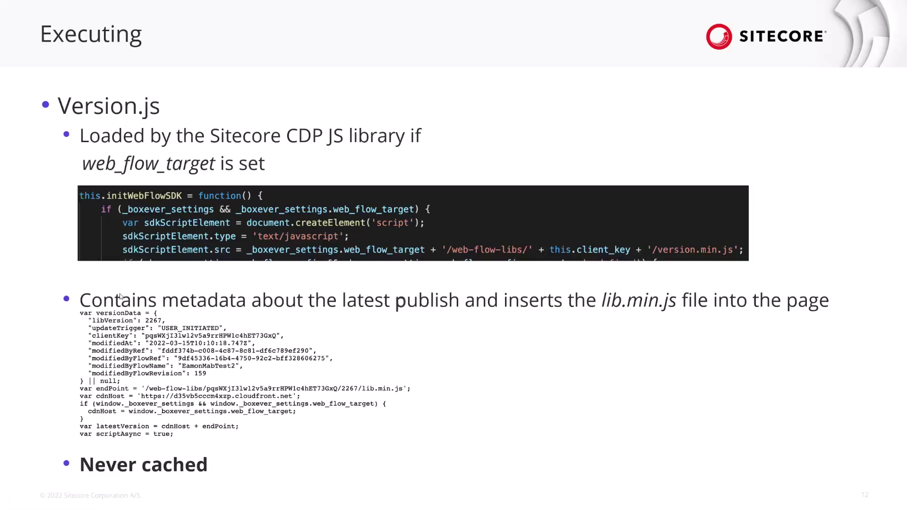
Highlight that Version.js loads via the Sitecore CDP library when web_flow_target is set
{"action": "key", "text": "Right"}
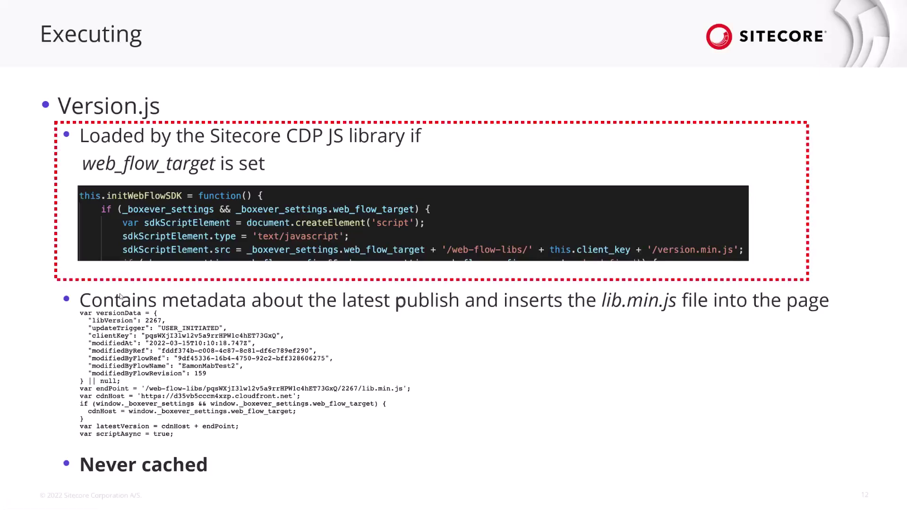